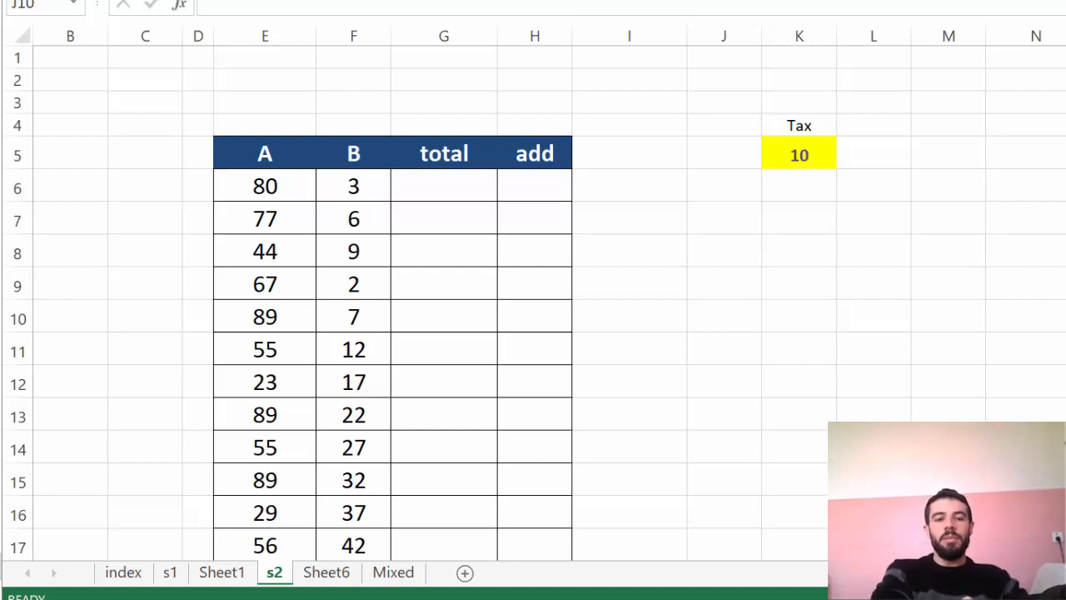
- Enter the formula =E6+F6 in G6 to add the A and B values of the first data row
click(437, 188)
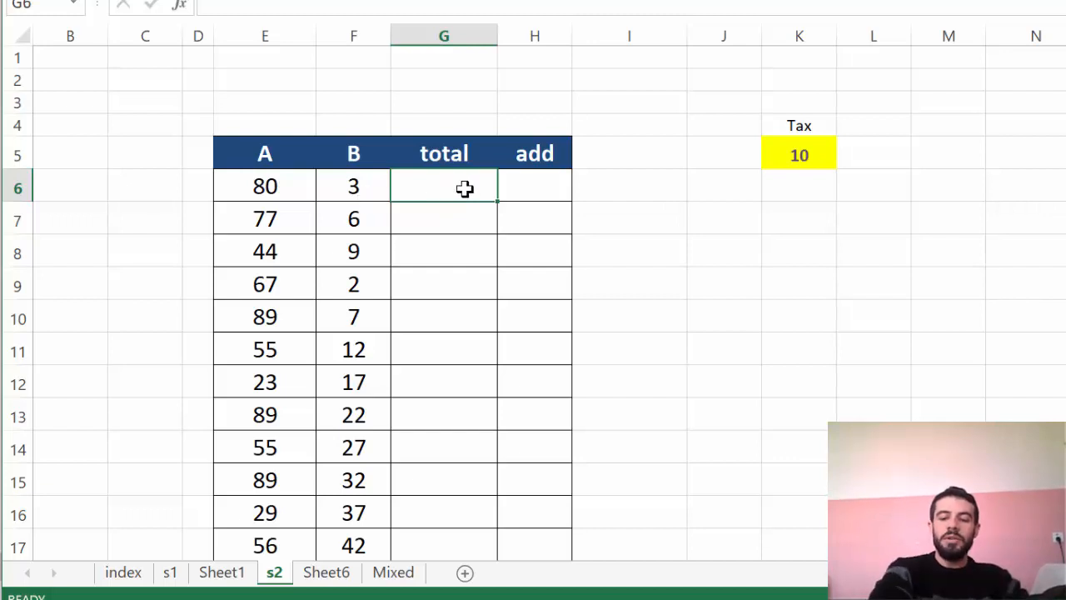
text(=)
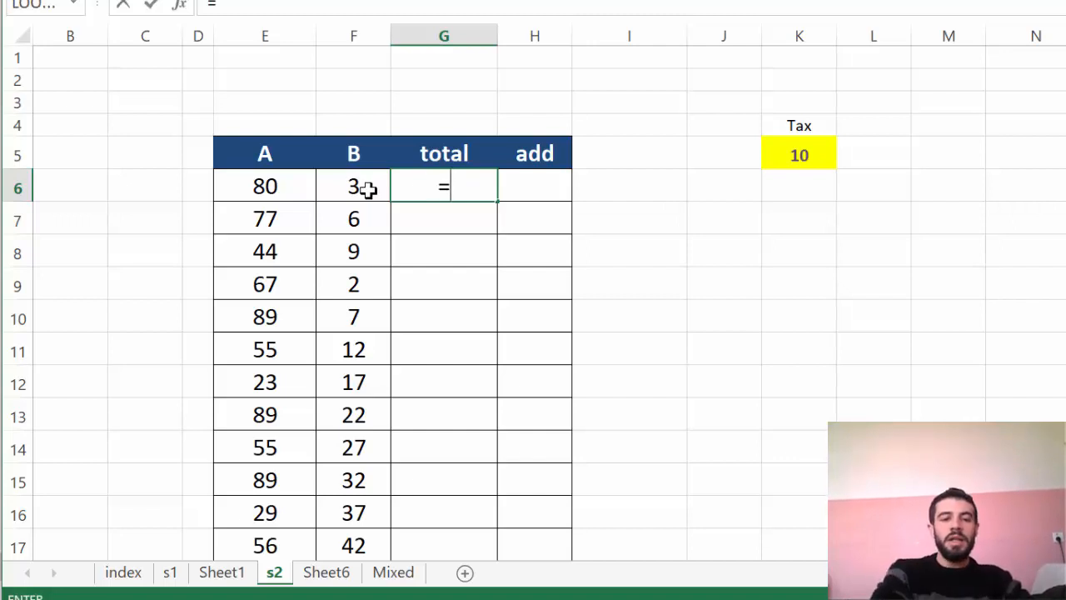
click(265, 186)
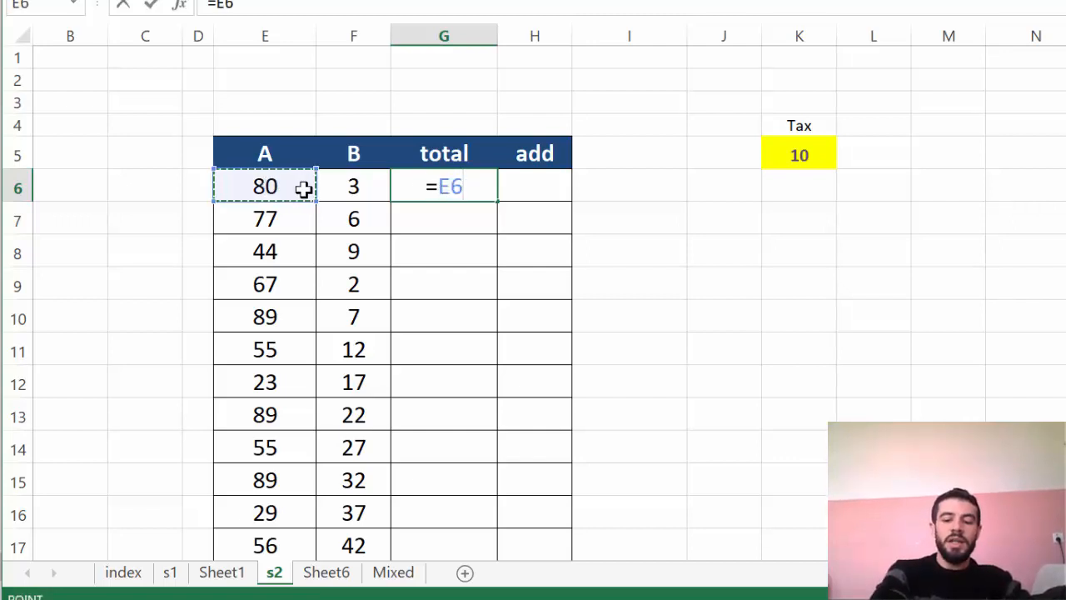
text(+)
click(348, 189)
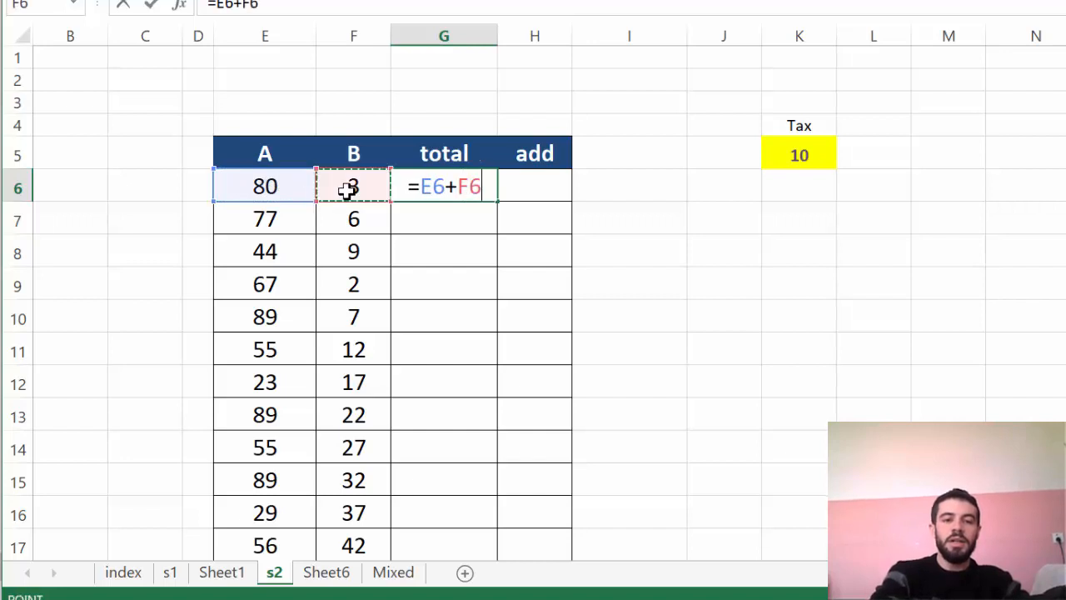
key(Return)
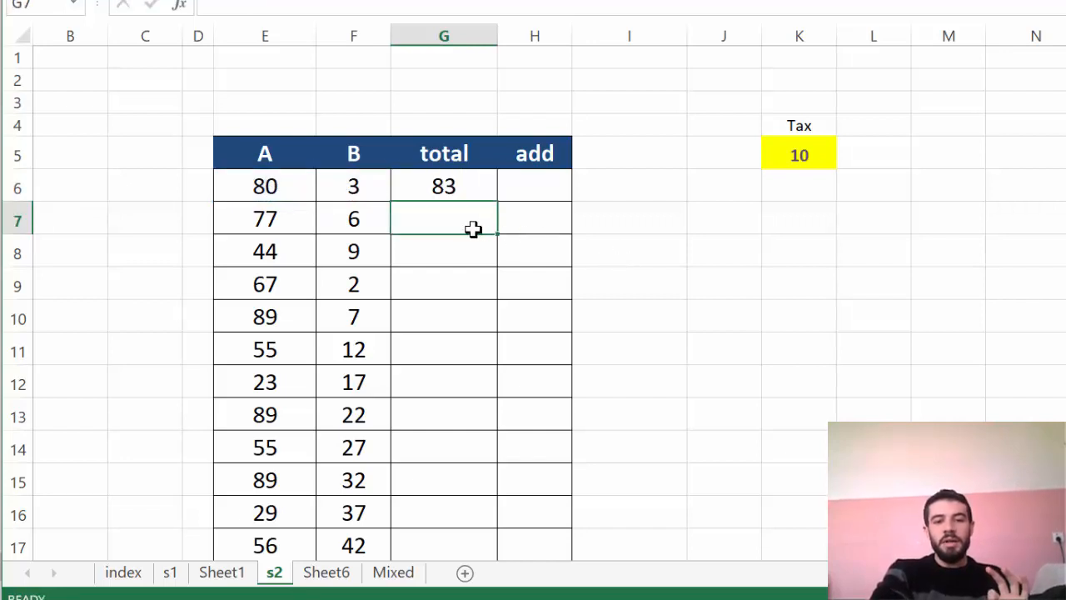
- Enter the formula =E7+F7 in G7 and look over the remaining rows of the table
text(=)
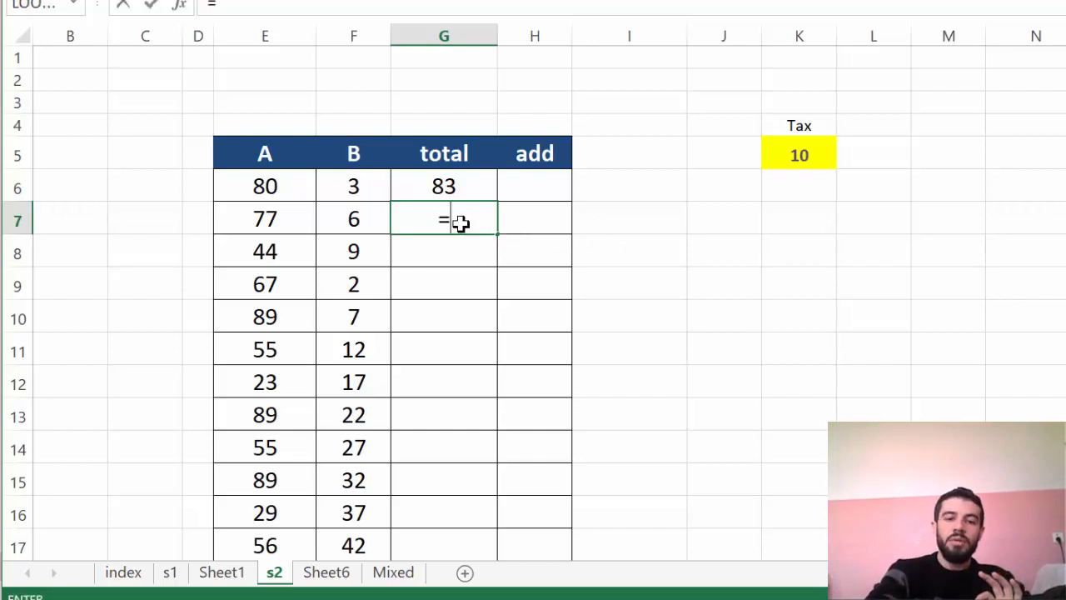
click(265, 217)
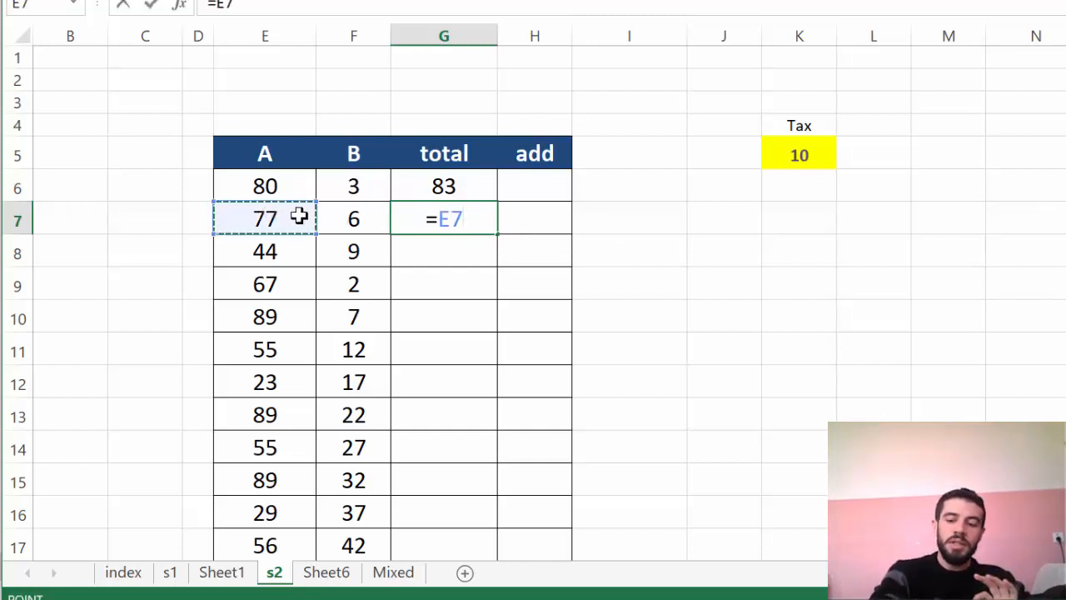
key(Return)
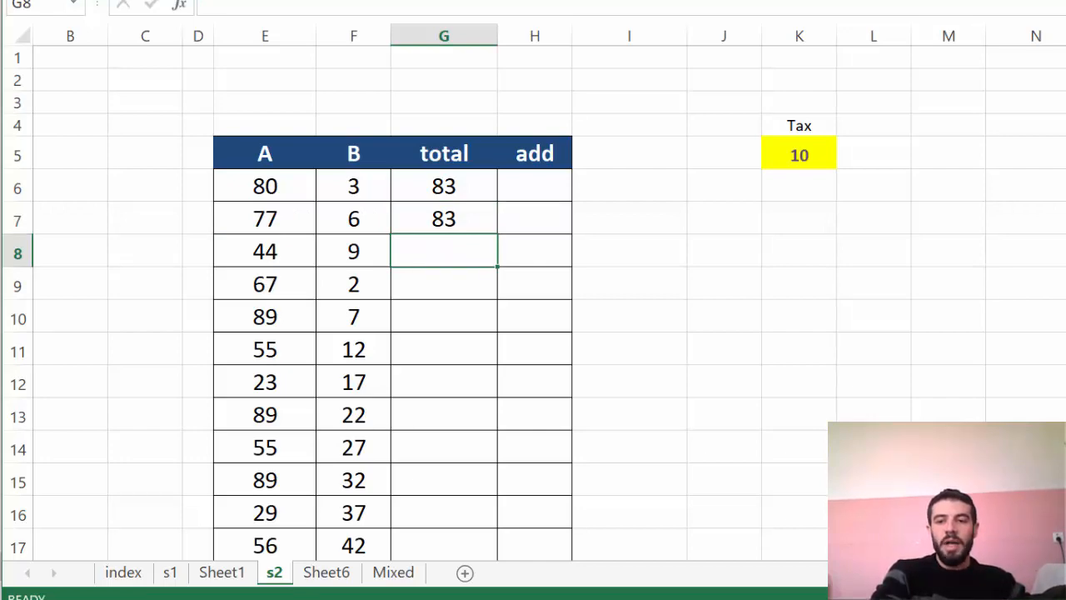
scroll(533, 300, down, 19)
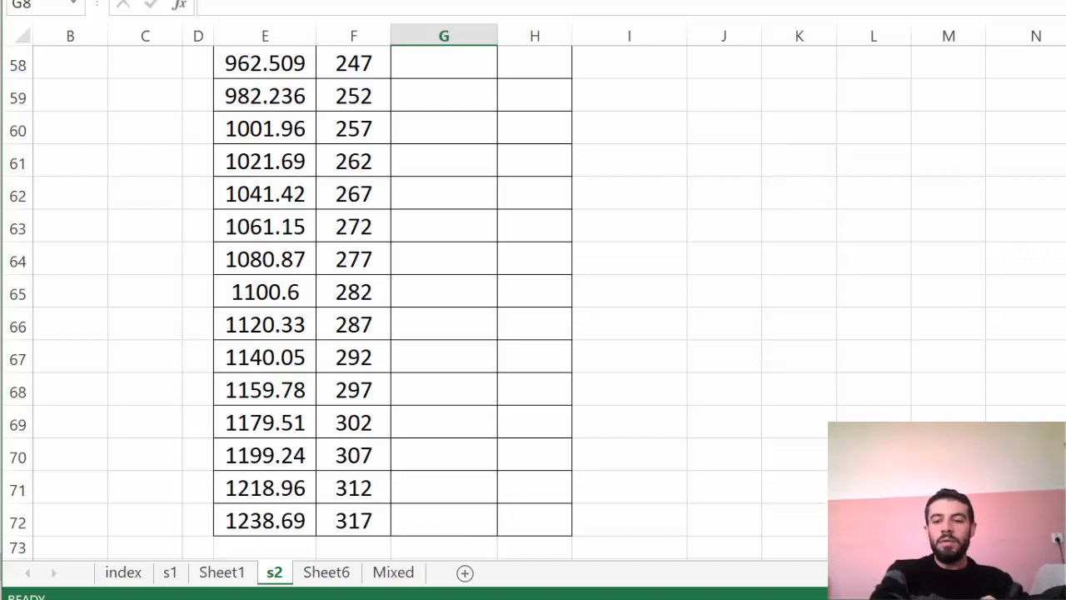
scroll(533, 300, up, 18)
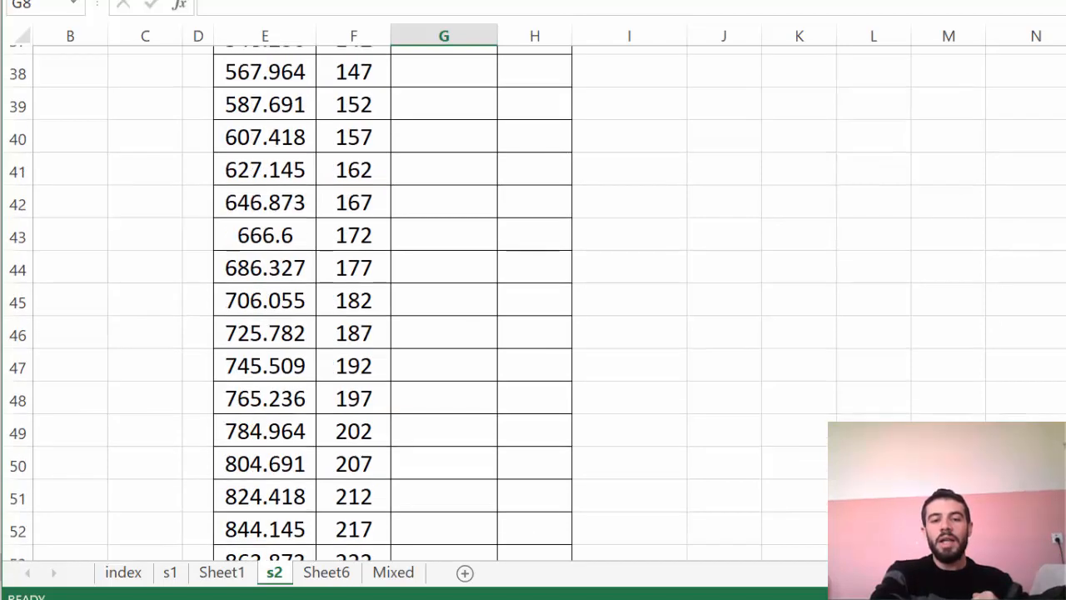
scroll(533, 300, up, 2)
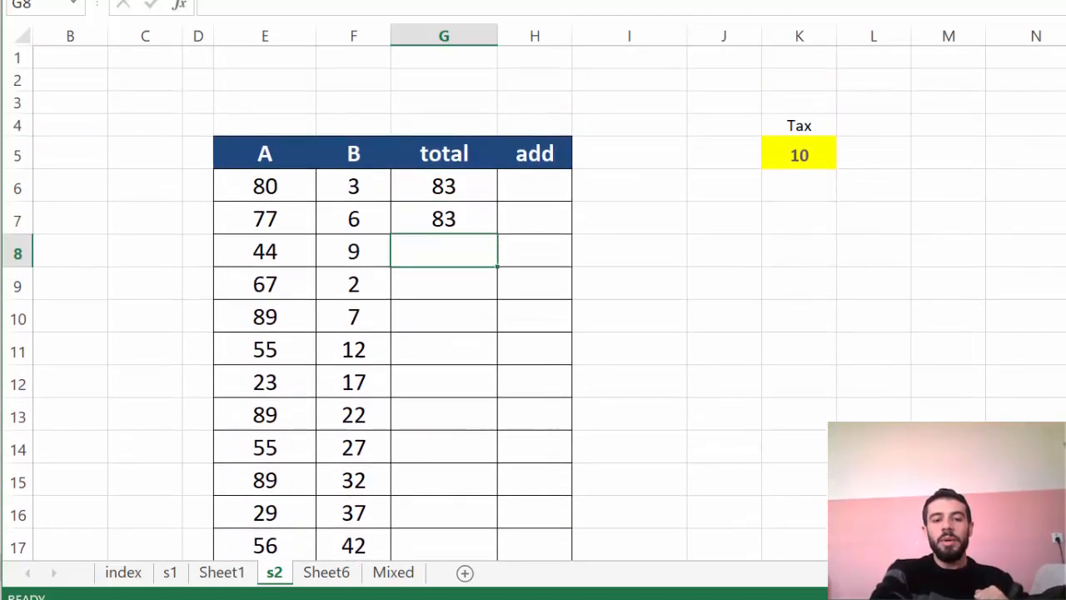
- Clear the formula from G7 in the total column
click(451, 218)
double_click(455, 220)
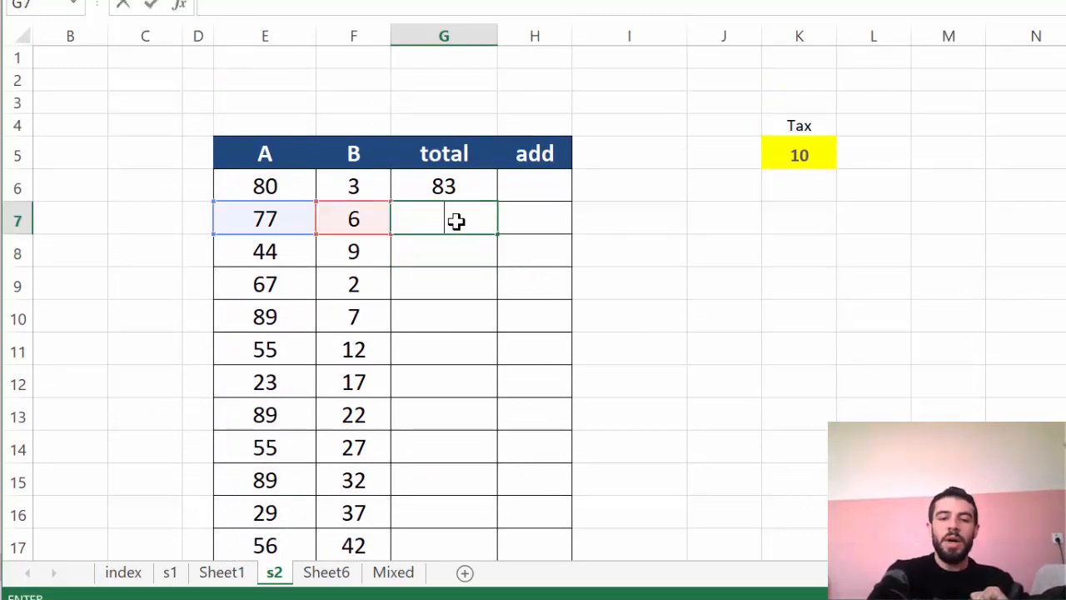
key(Return)
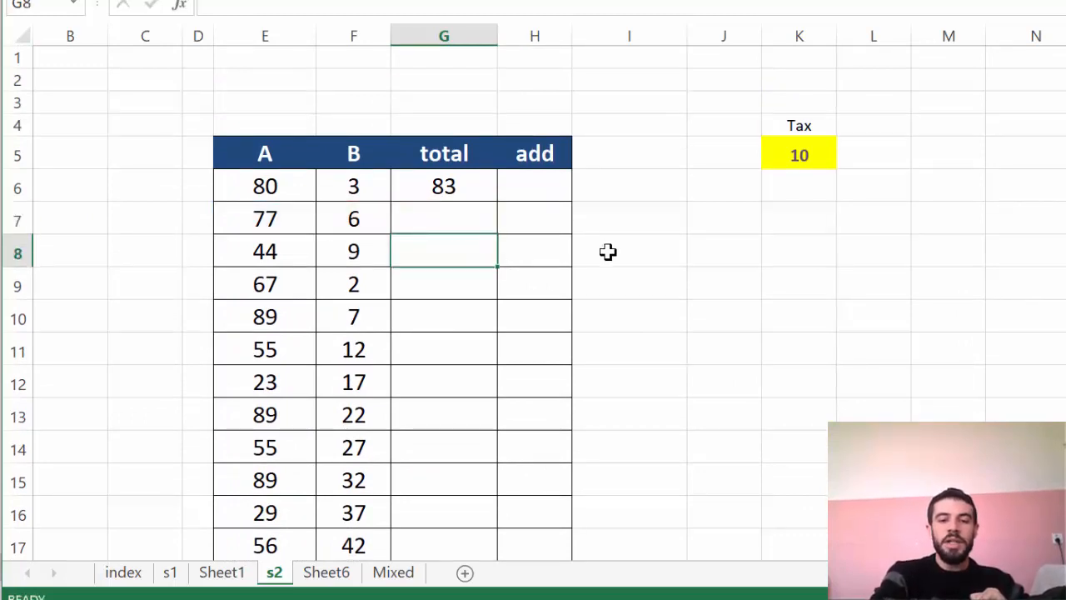
- Fill the G6 formula down the total column through G72
click(465, 180)
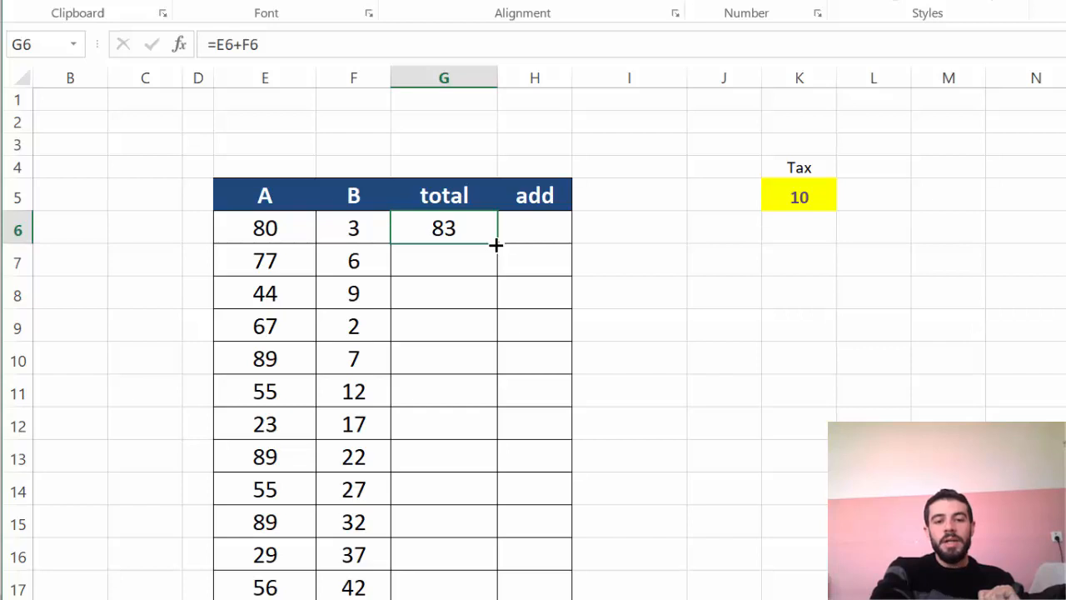
mouse_move(496, 244)
mouse_down()
mouse_move(494, 597)
mouse_move(467, 590)
mouse_move(492, 538)
mouse_up()
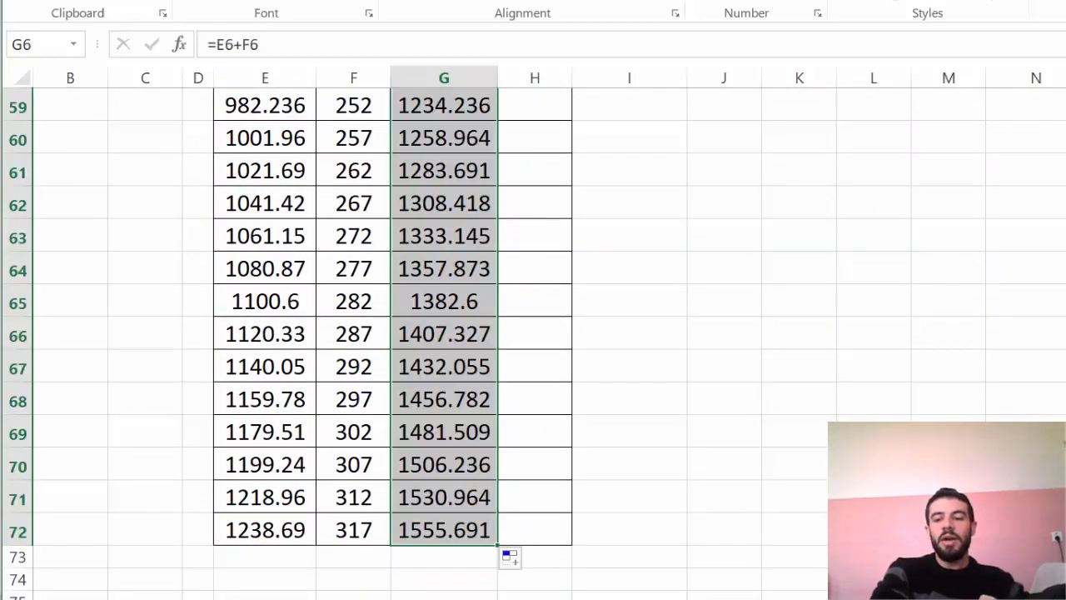
scroll(533, 333, up, 20)
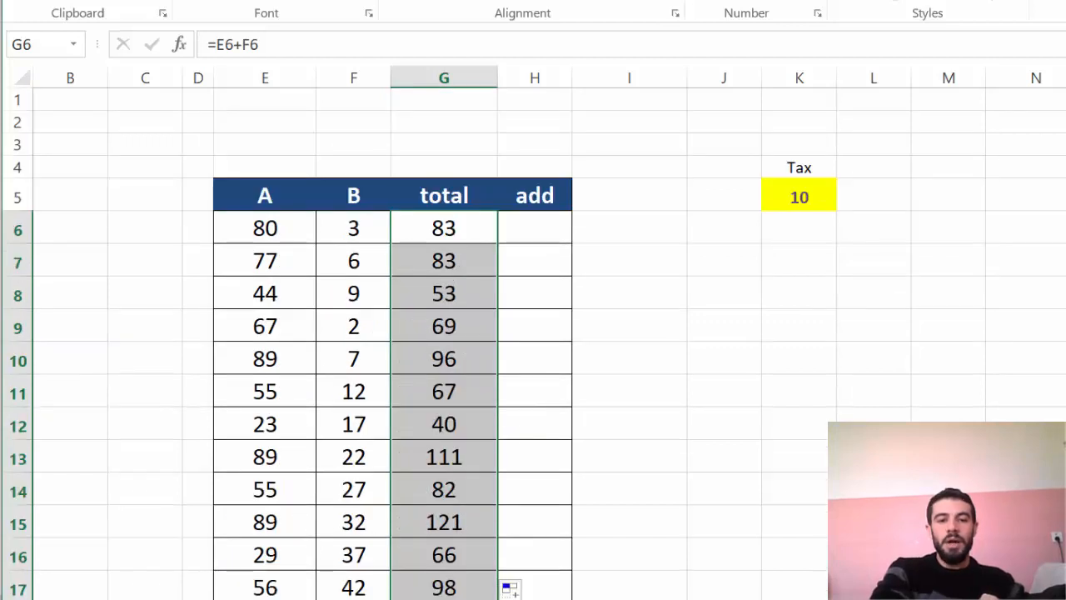
- Examine the formulas in G6 through G9 to compare how the cell references shift from row to row
click(471, 237)
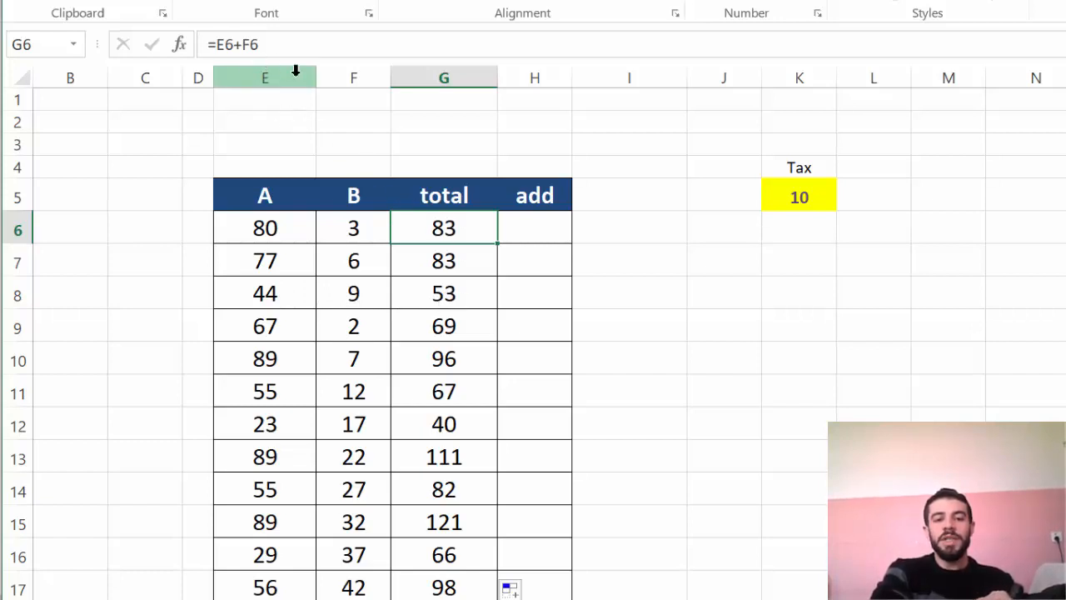
click(439, 262)
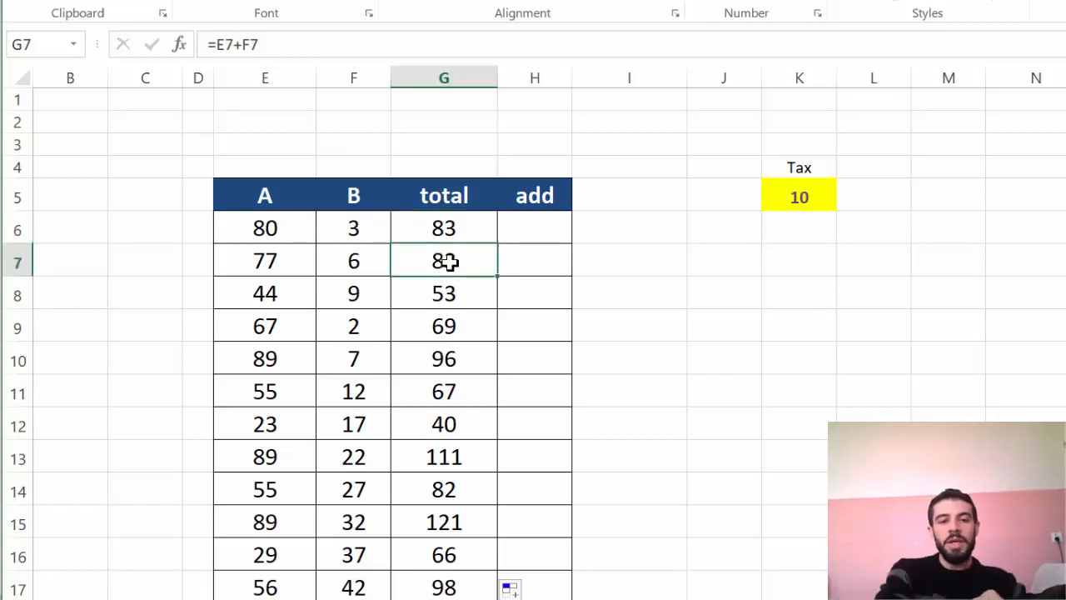
click(446, 235)
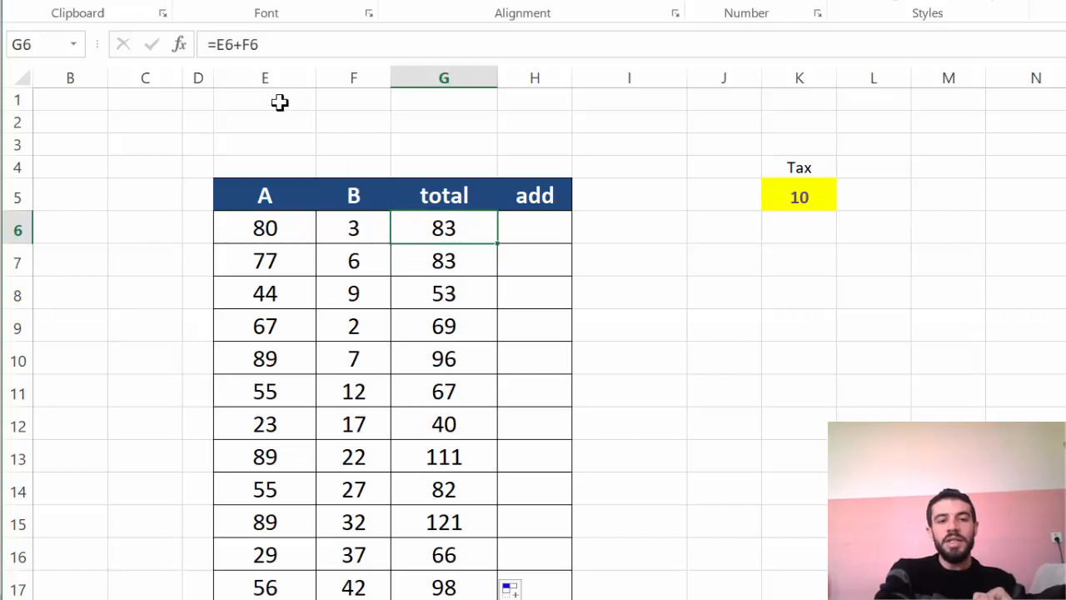
click(425, 261)
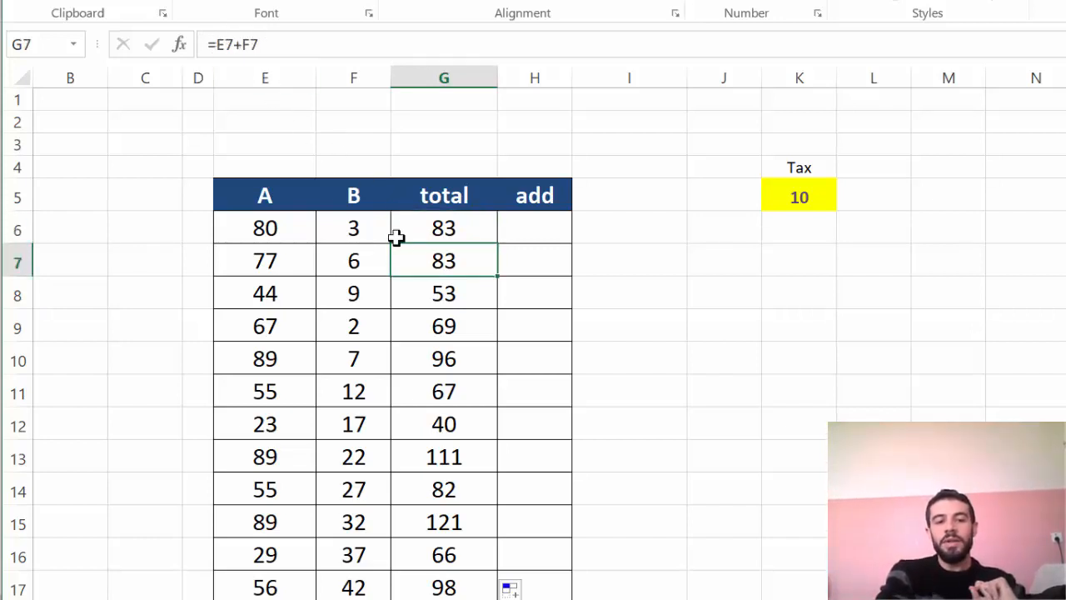
click(435, 305)
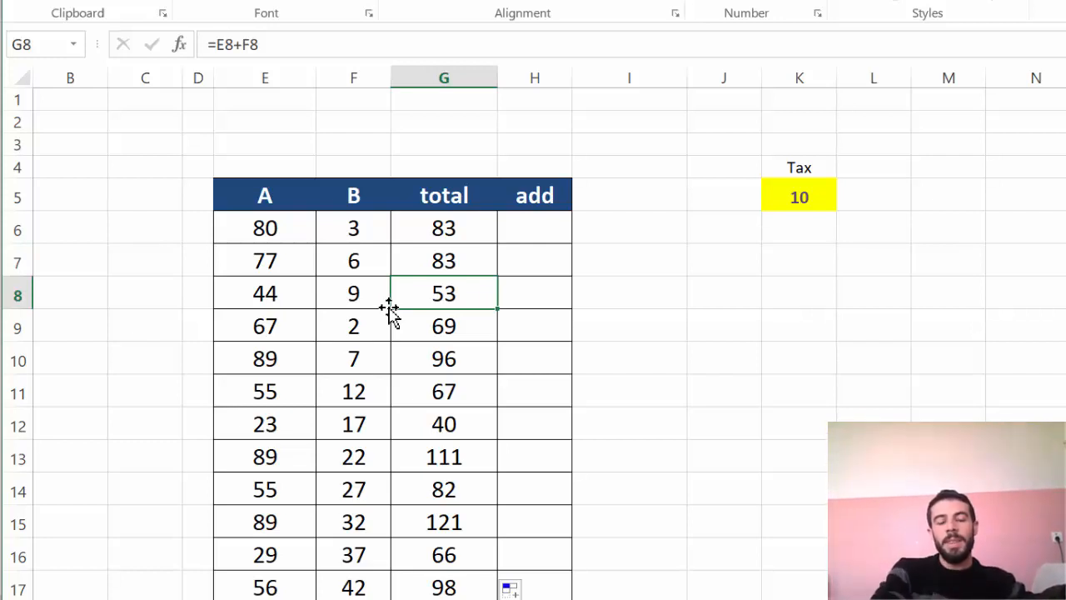
click(469, 325)
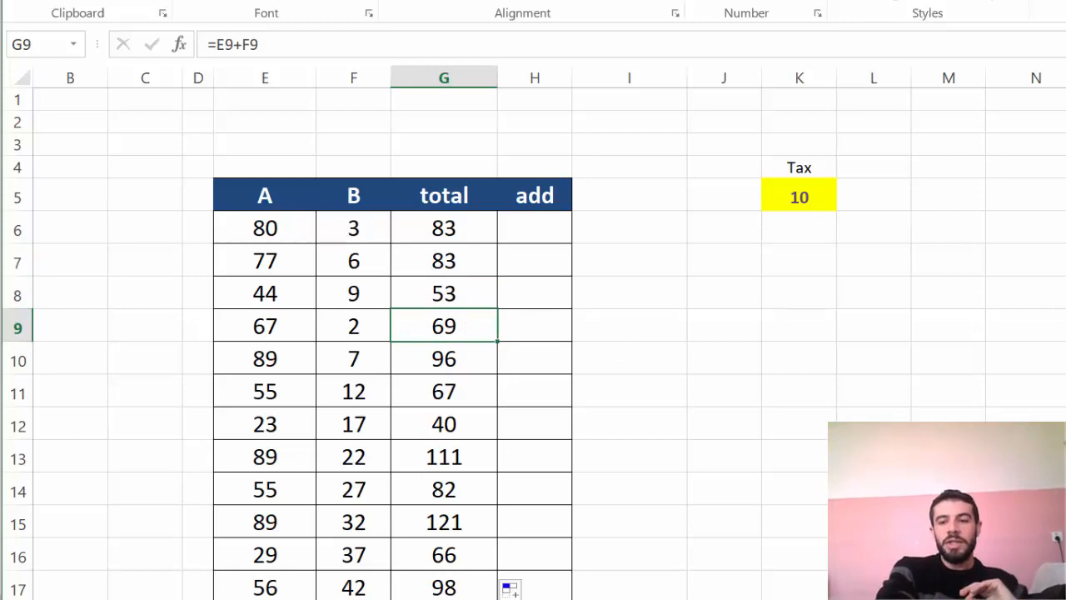
scroll(533, 333, down, 7)
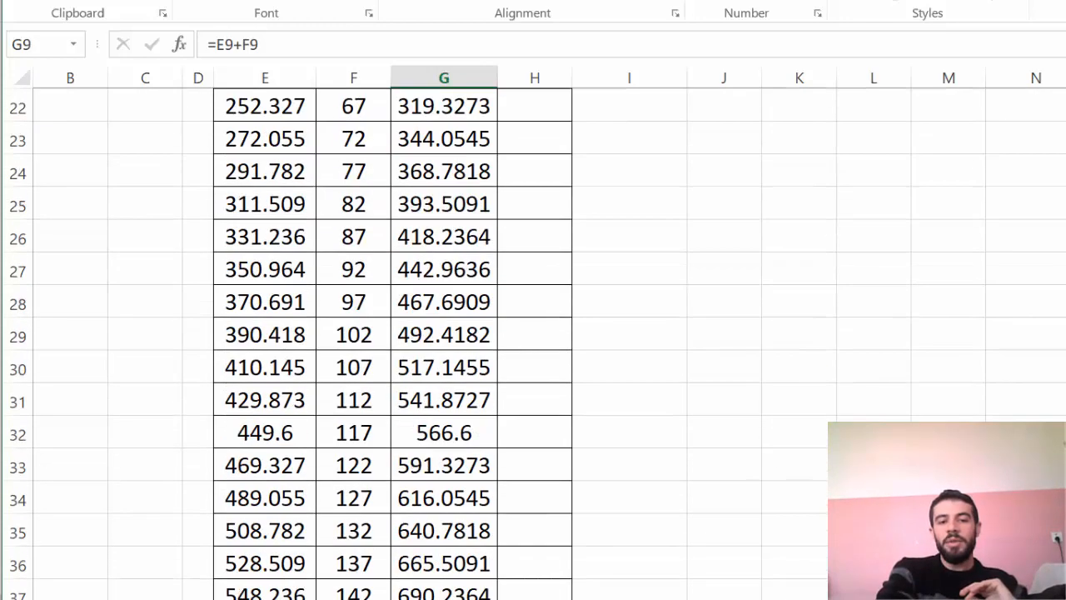
scroll(533, 333, up, 7)
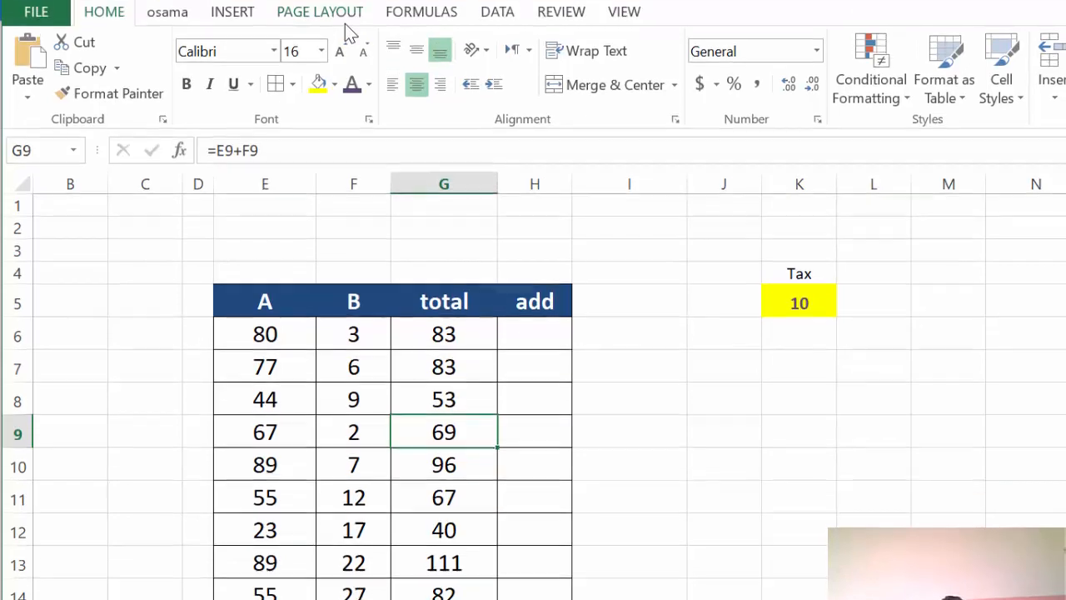
- Show the sheet's formulas in place of results to inspect the total column, and switch back to results
click(409, 20)
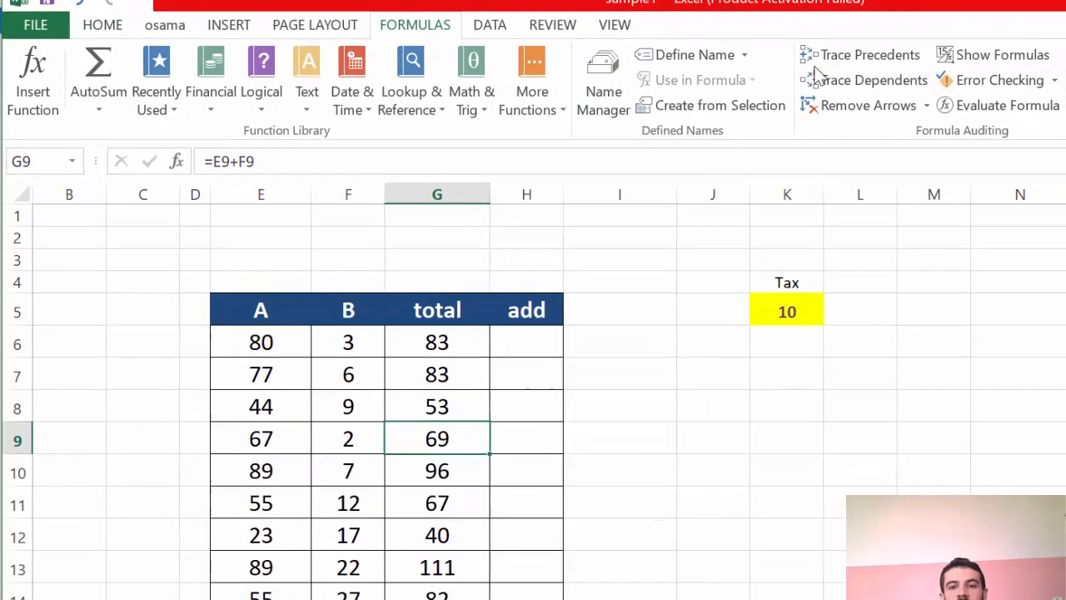
click(964, 50)
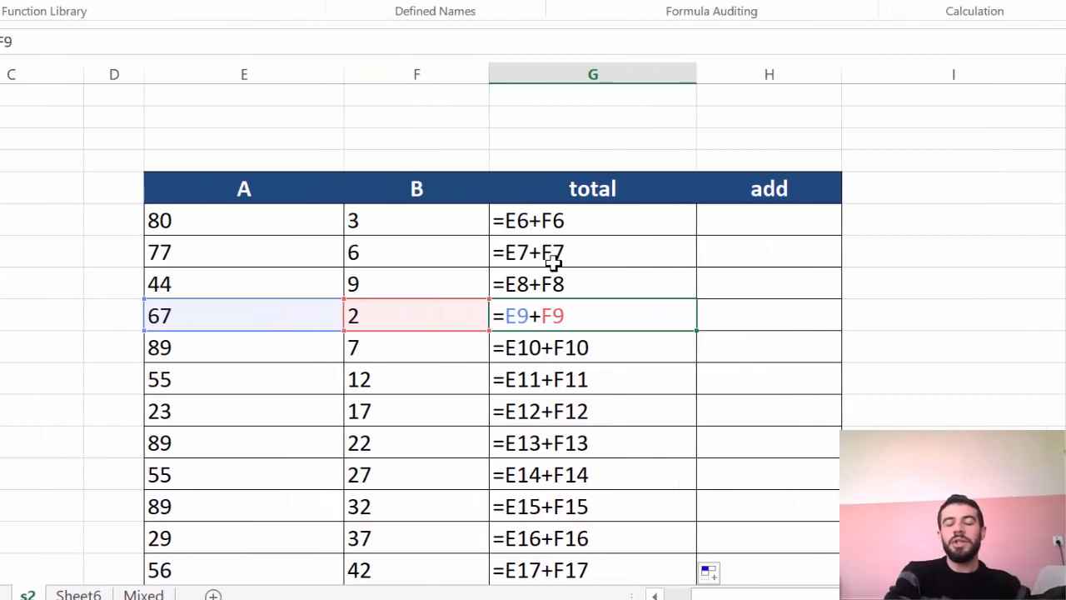
key(ctrl+grave)
- Enter the formula =G6+K5 in H6 to add the Tax cell to the first row's total
click(364, 223)
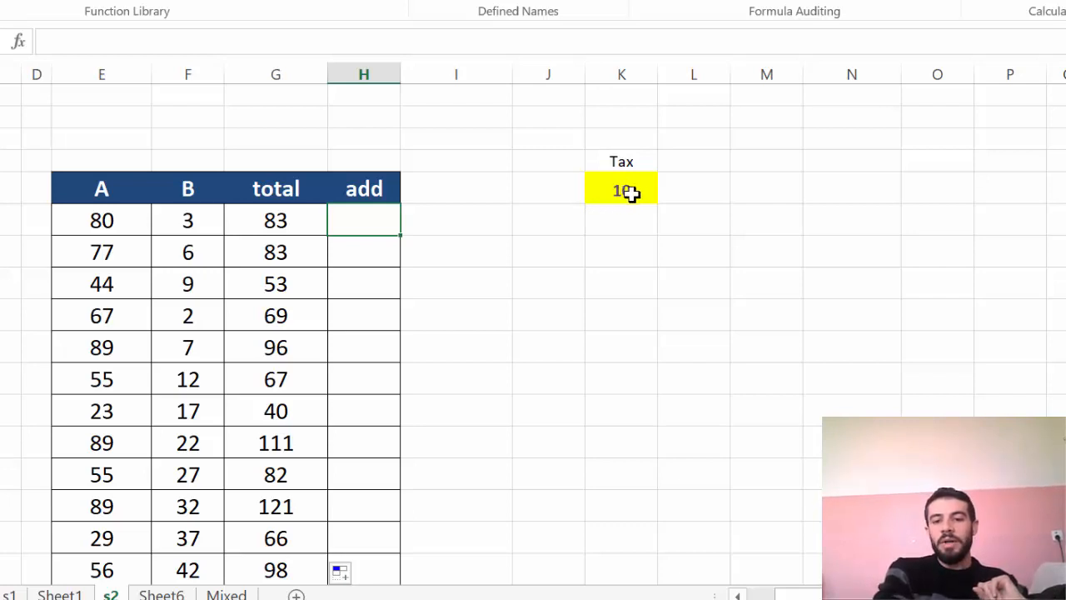
text(=)
click(281, 212)
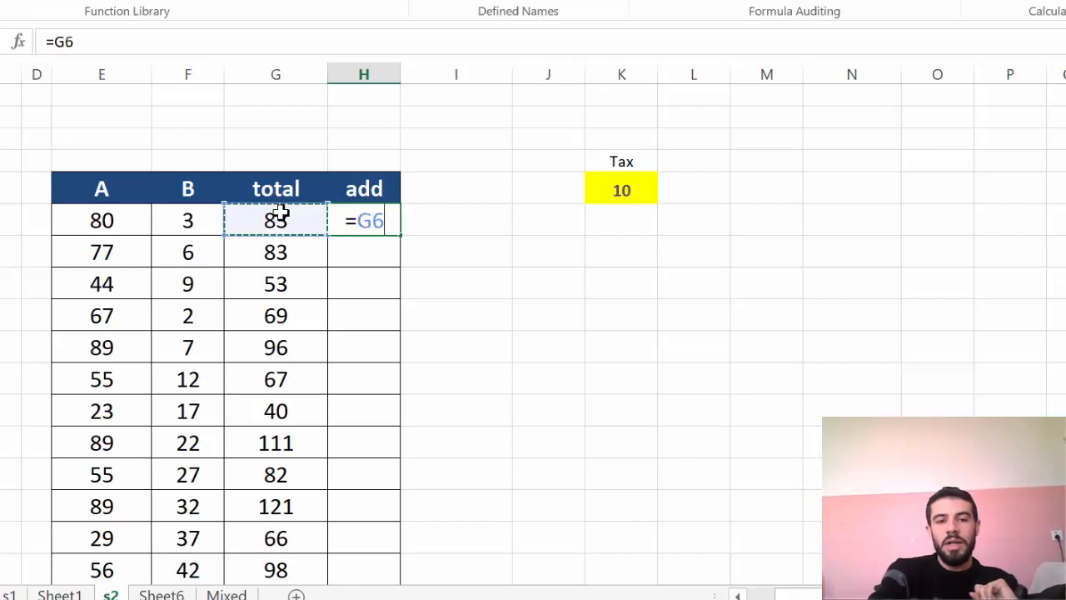
text(+)
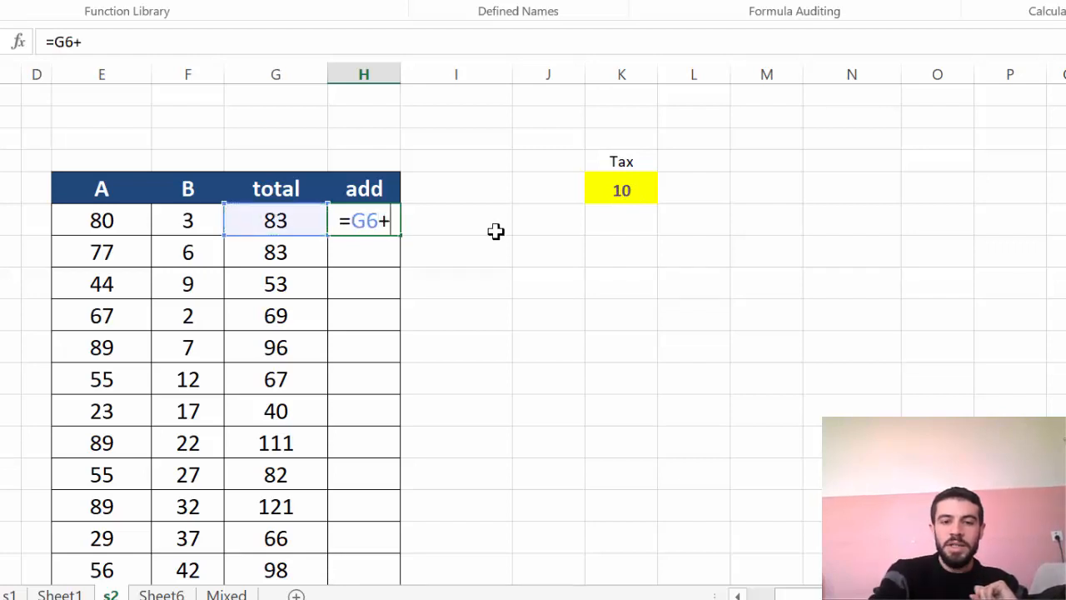
click(621, 190)
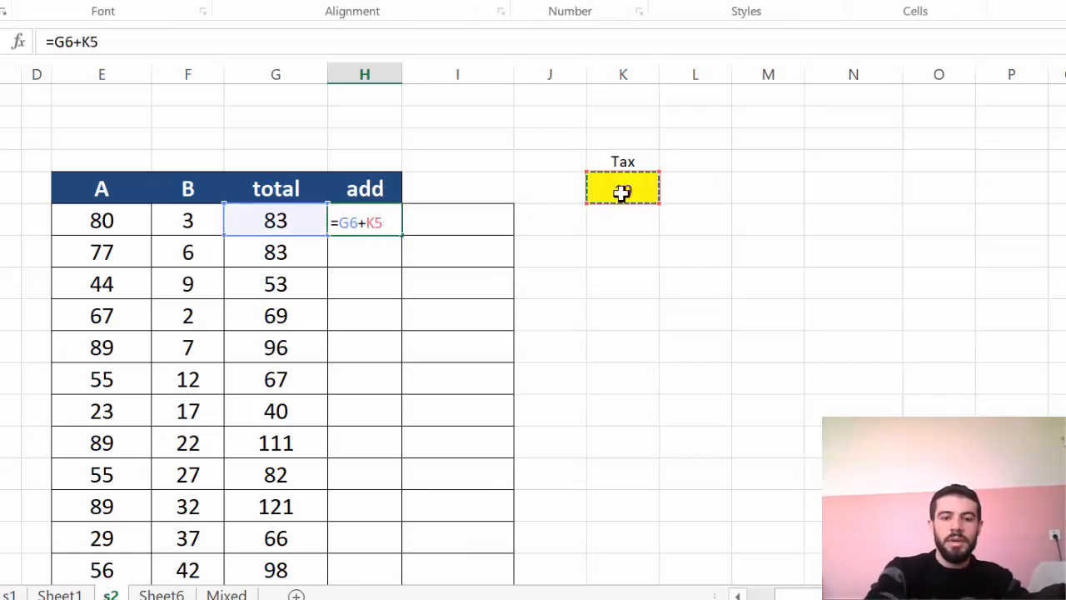
key(Return)
- Fill the H6 formula down the whole add column and deselect the filled range
click(390, 223)
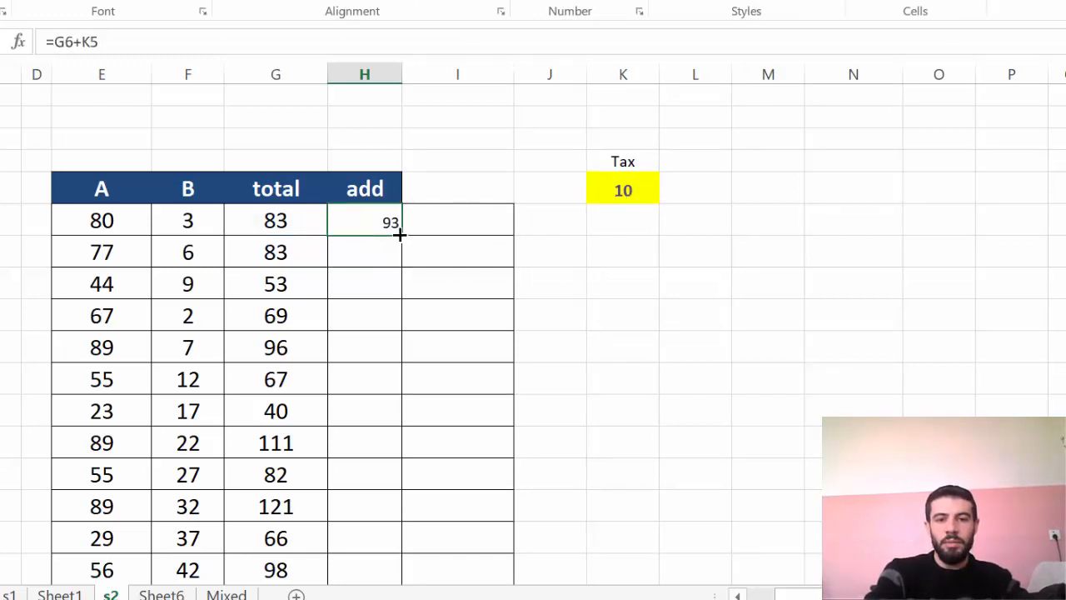
drag(400, 237, 410, 468)
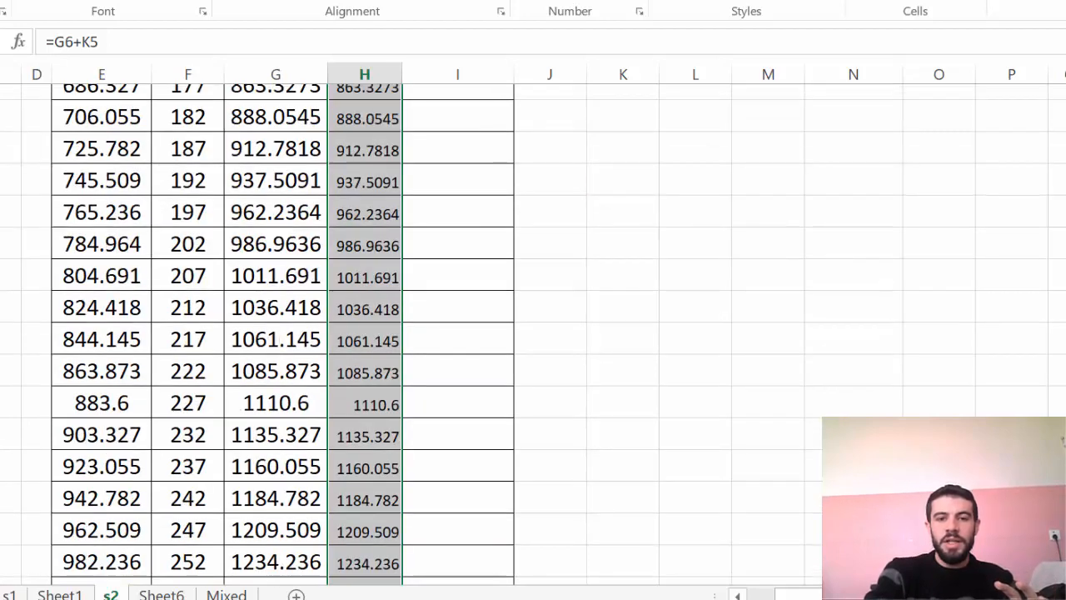
scroll(425, 283, up, 11)
scroll(424, 284, up, 4)
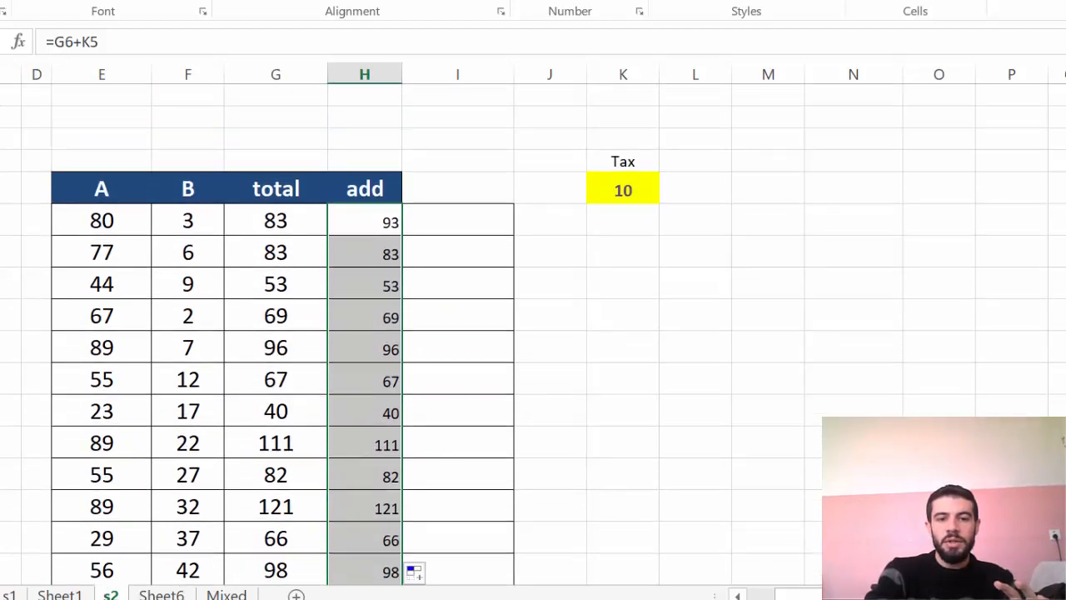
click(939, 443)
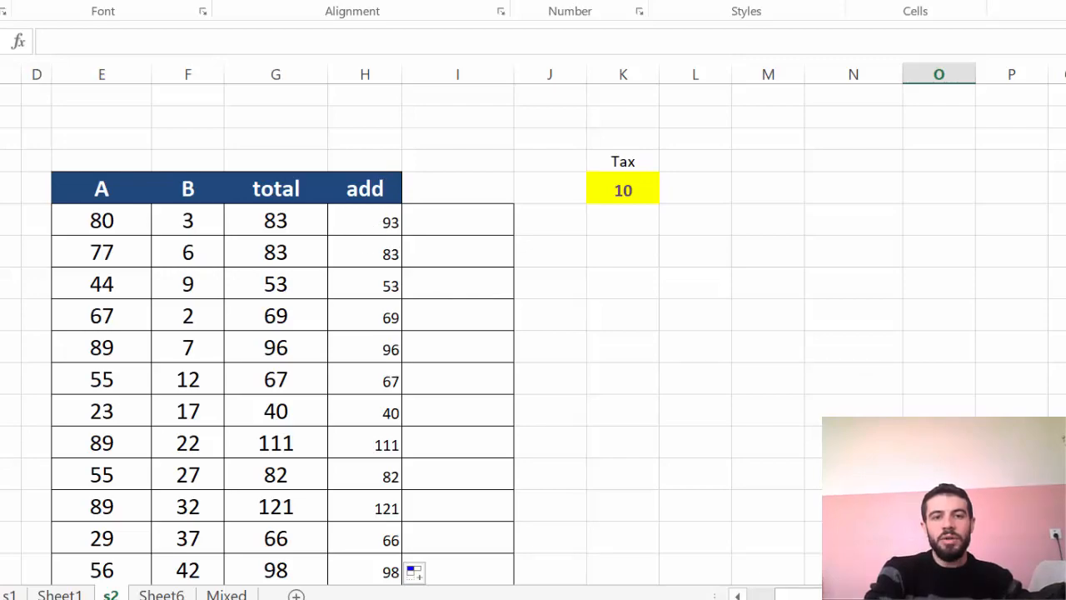
- Show the sheet's formulas to inspect the add column's references to the Tax cell, and switch back to results
click(254, 42)
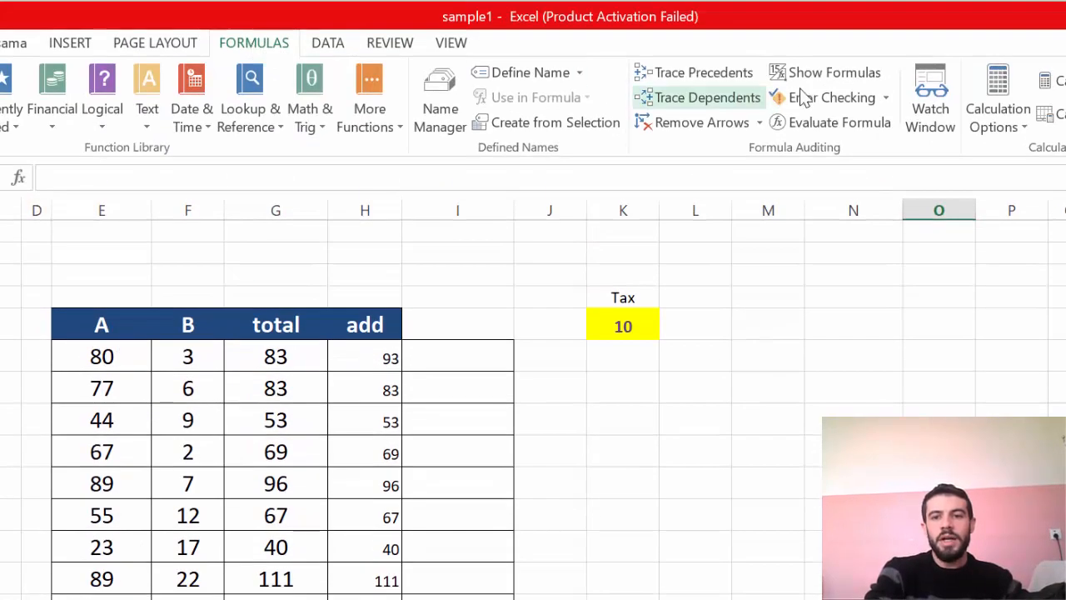
click(825, 73)
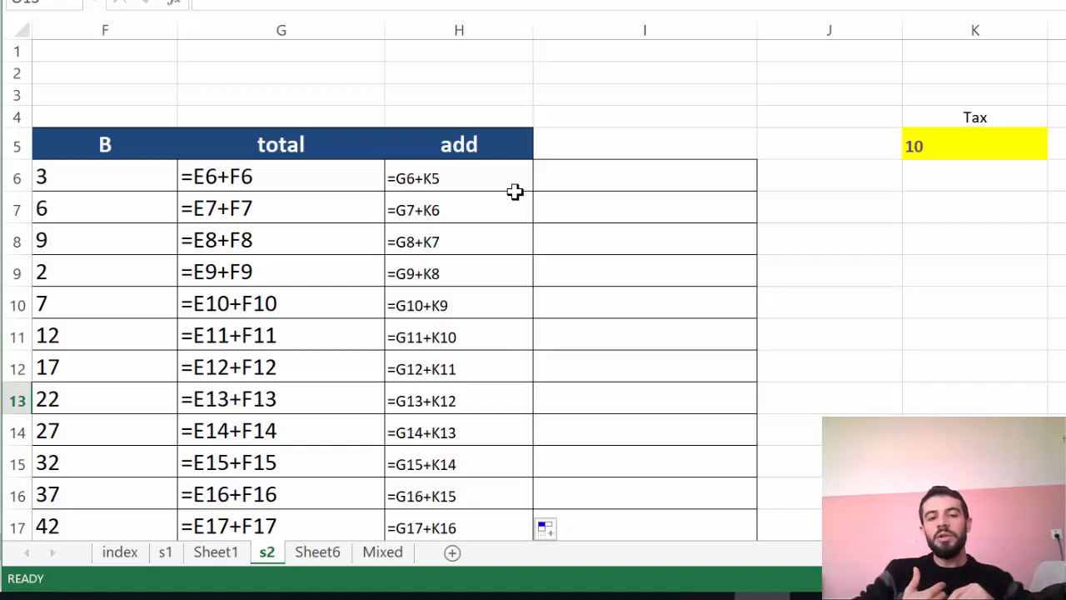
key(ctrl+grave)
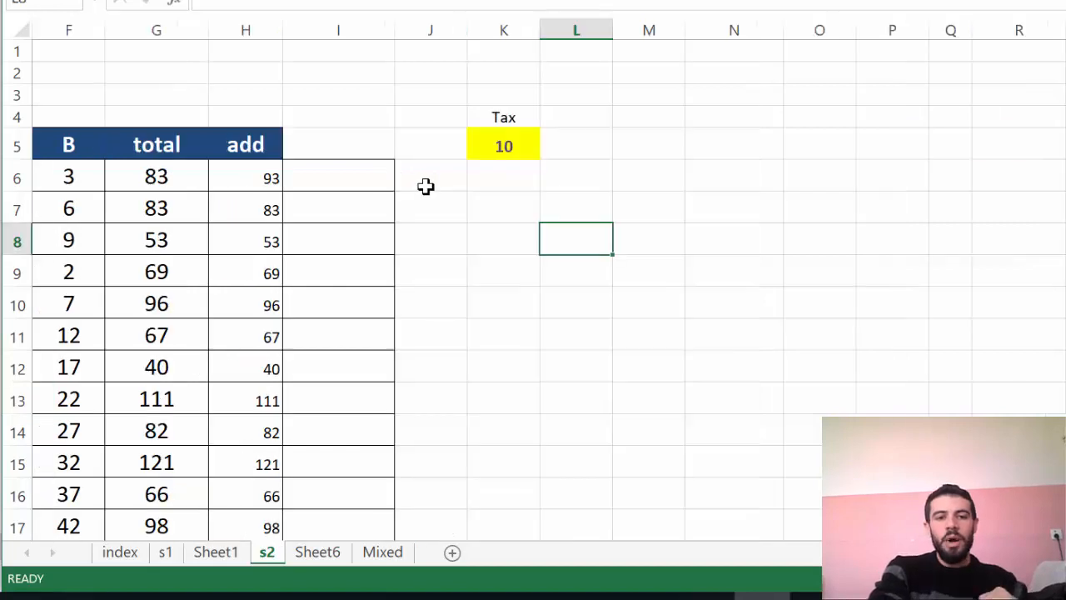
- Try the formula =G6+10 in H6, show the sheet's formulas to compare it with the other rows, and undo the edit
double_click(274, 181)
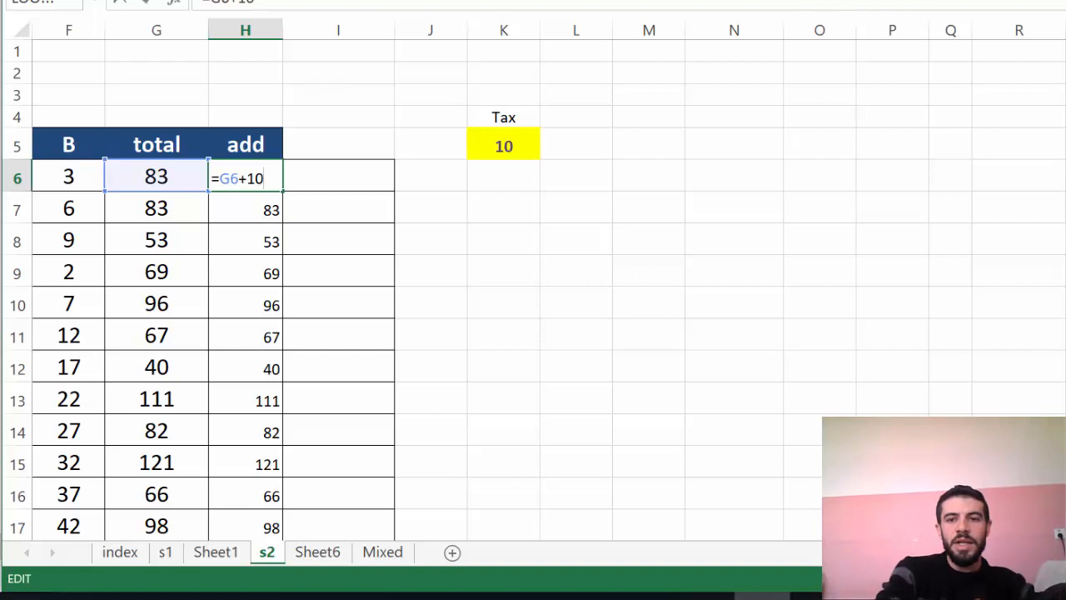
key(Return)
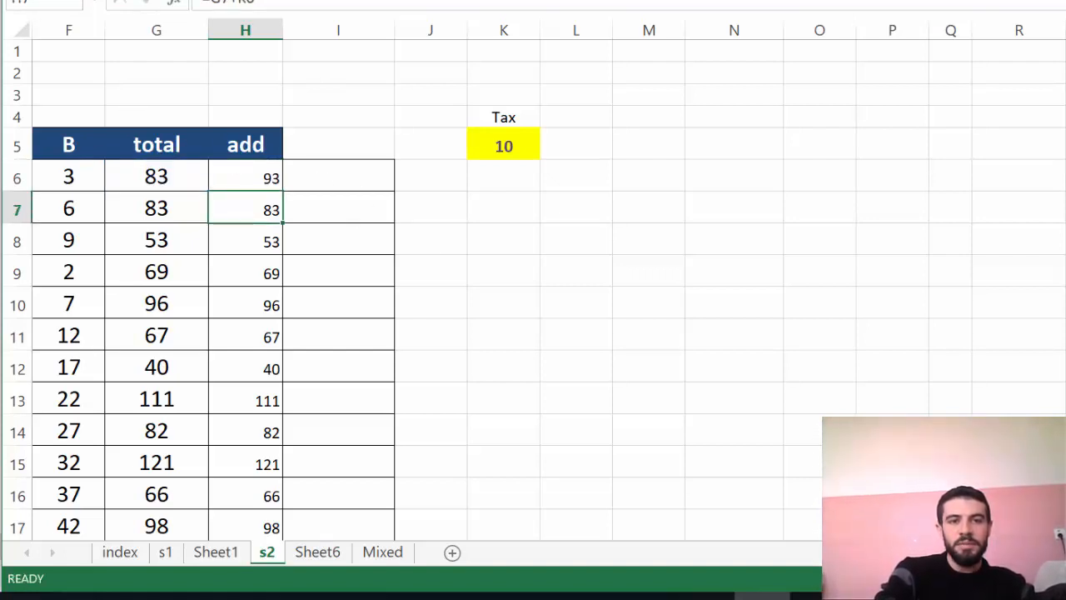
key(ctrl+grave)
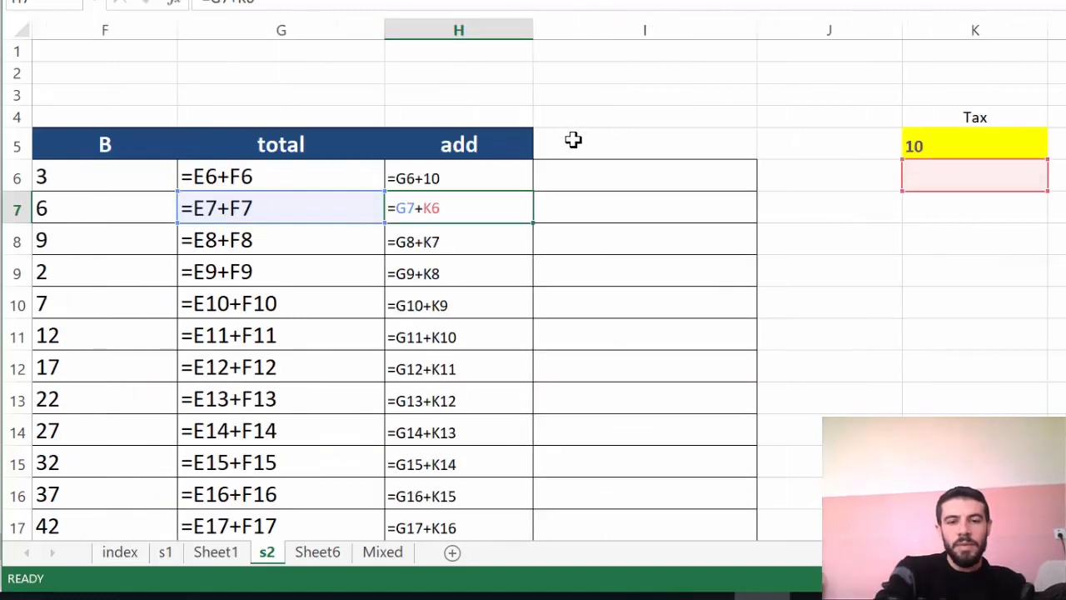
click(626, 74)
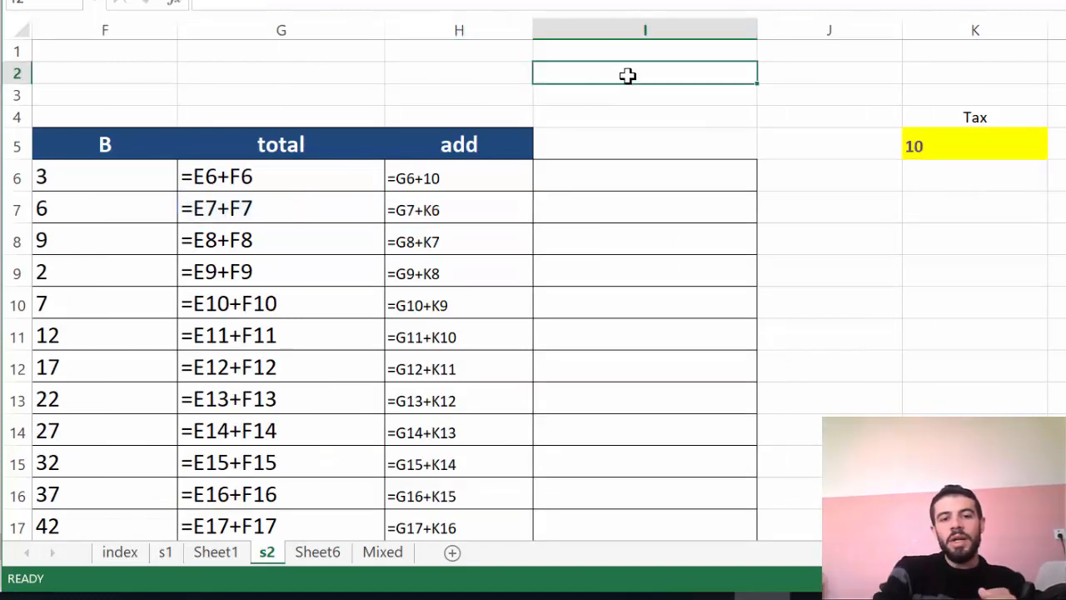
key(ctrl+z)
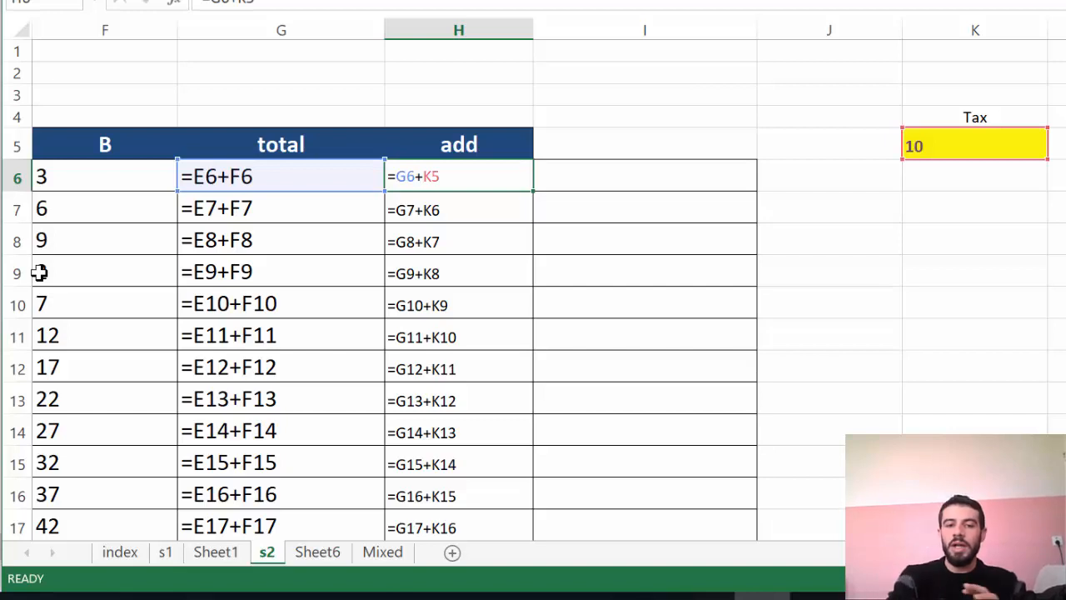
- Lock the row of the Tax reference in H6 by changing the formula to =G6+K$5
double_click(433, 176)
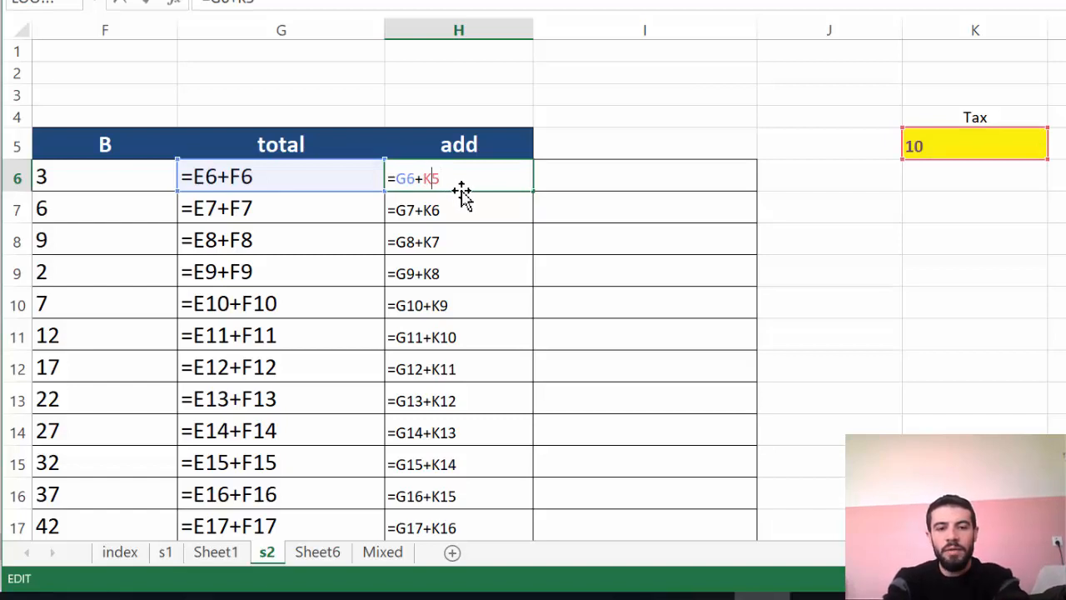
text($)
key(ctrl+Return)
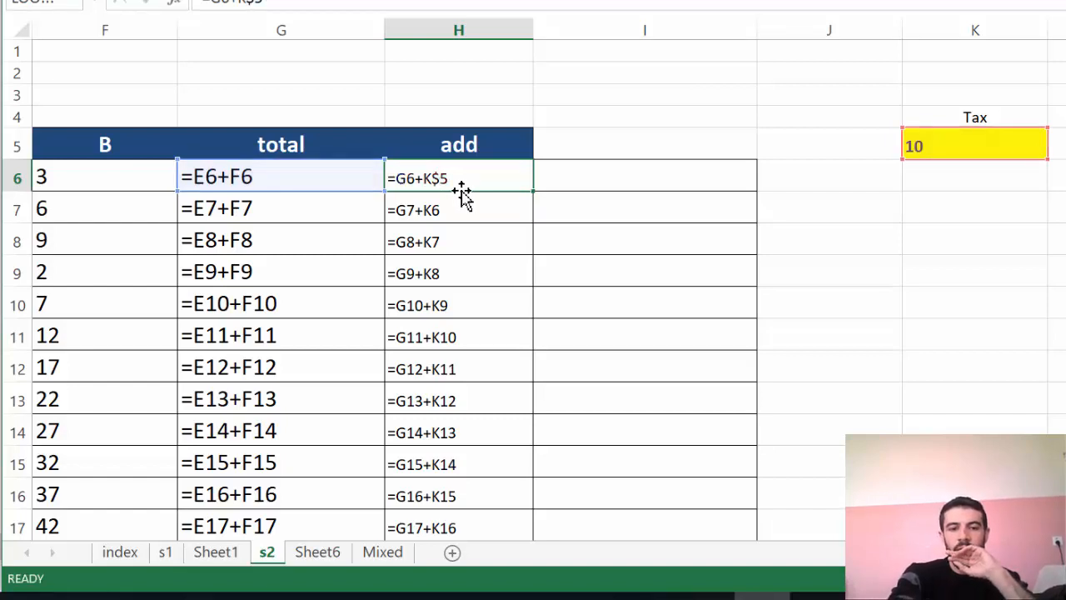
- Fill the row-locked H6 formula down the whole add column and deselect the filled range
click(501, 180)
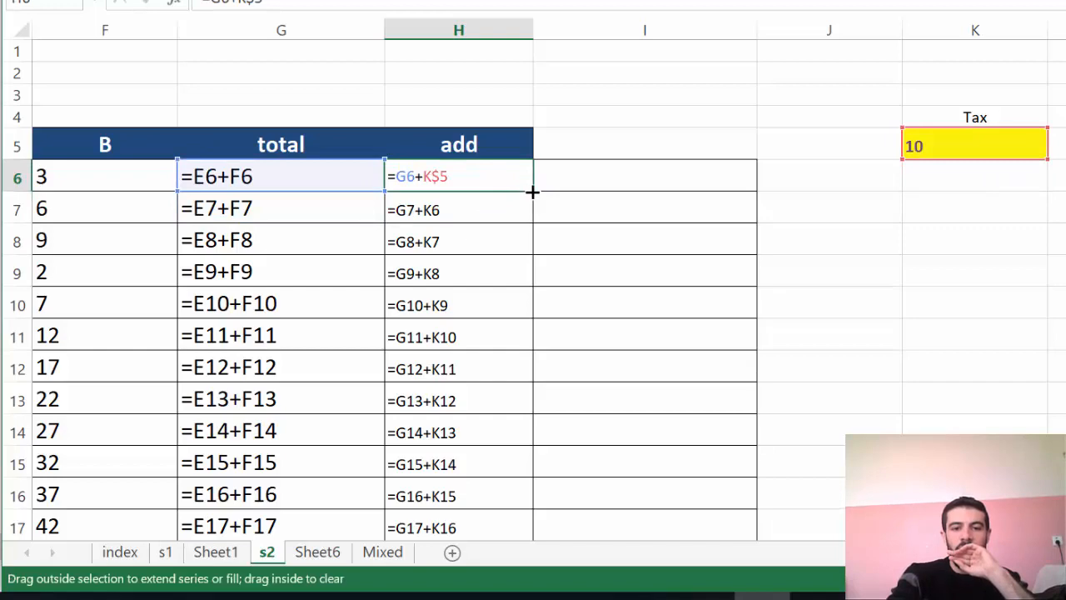
drag(532, 193, 536, 538)
scroll(533, 291, up, 20)
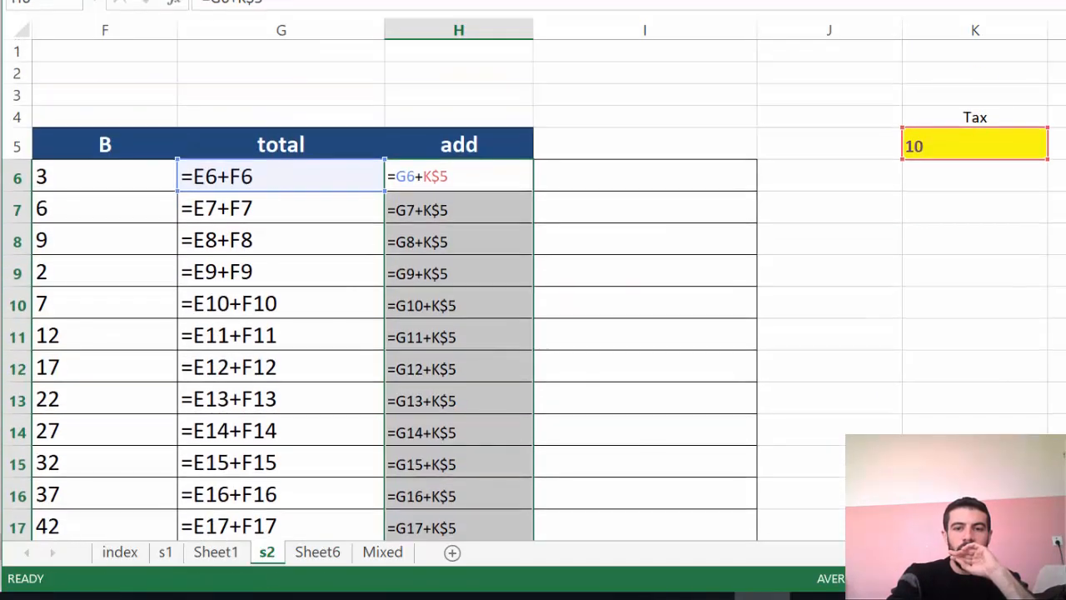
click(974, 302)
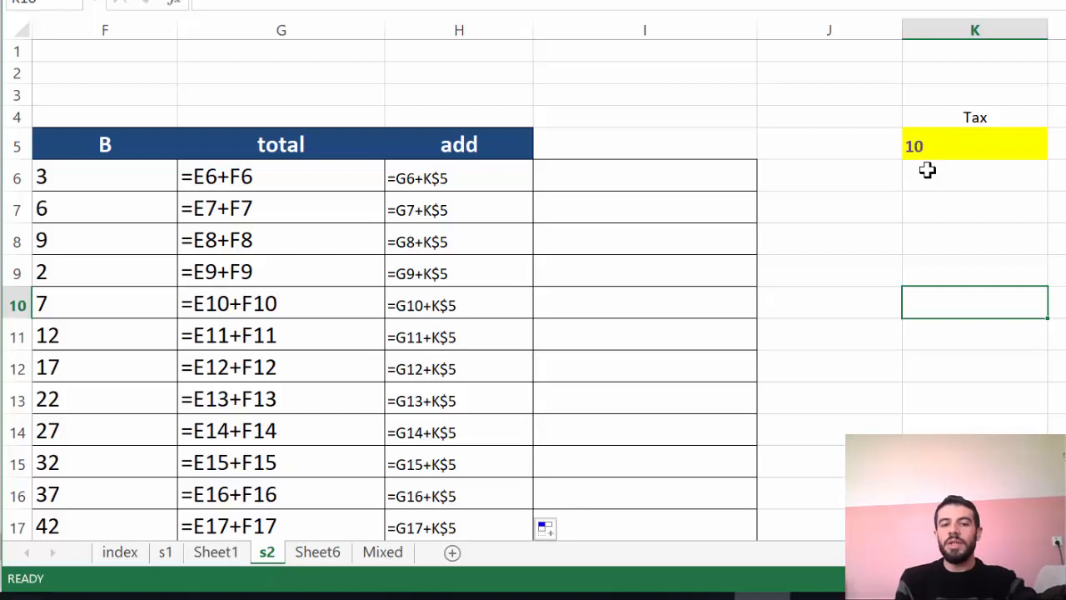
- Make the Tax reference in H6 fully absolute with =G6+$K$5, and switch the sheet back to showing results
double_click(426, 178)
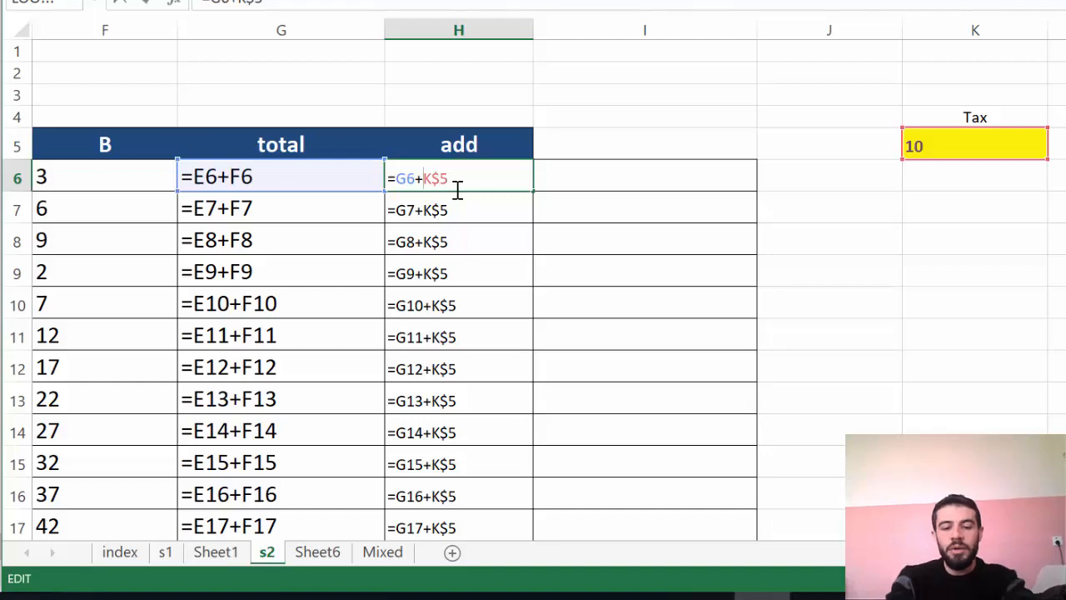
text($)
key(Return)
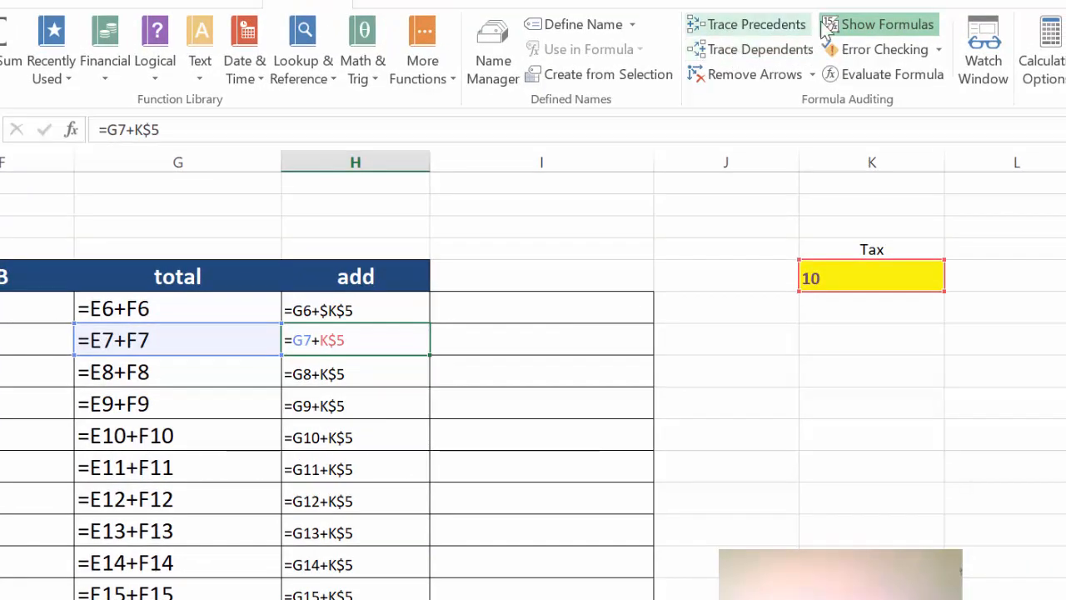
click(881, 20)
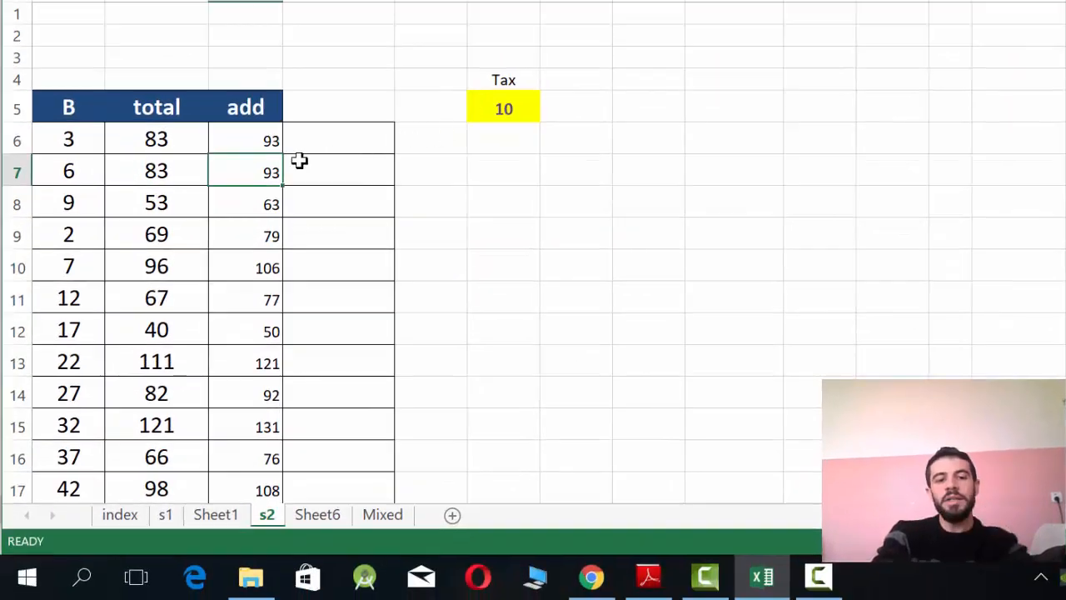